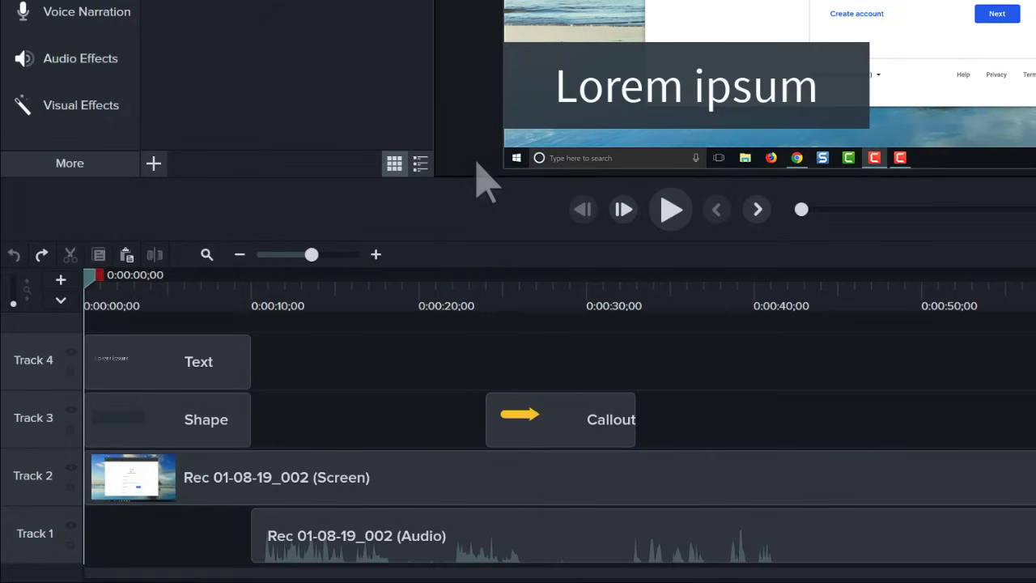
- Move the Text clip below the recording and back to the top track, then play the project
left_click_drag(162, 382, 162, 543)
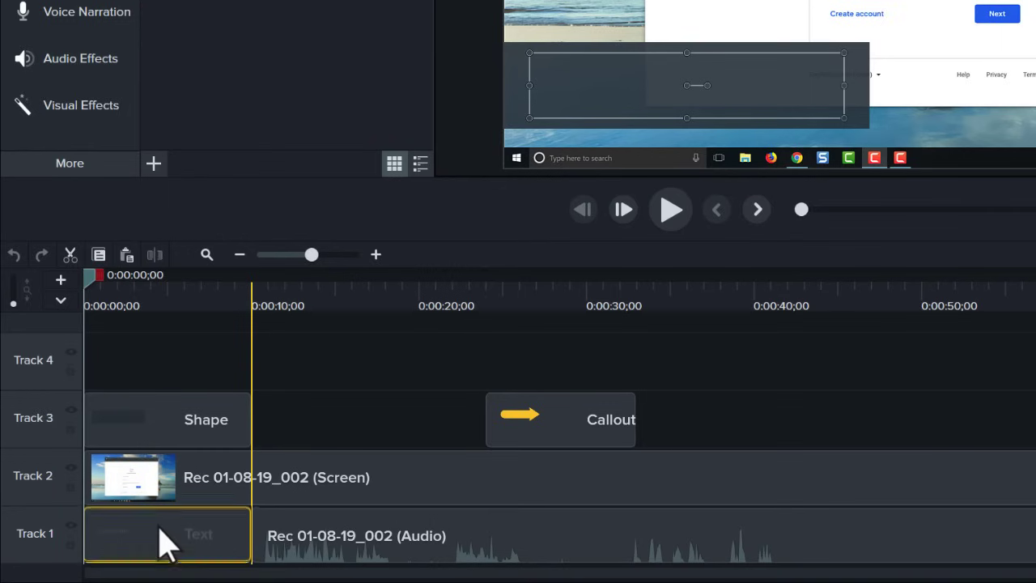
left_click_drag(162, 544, 155, 376)
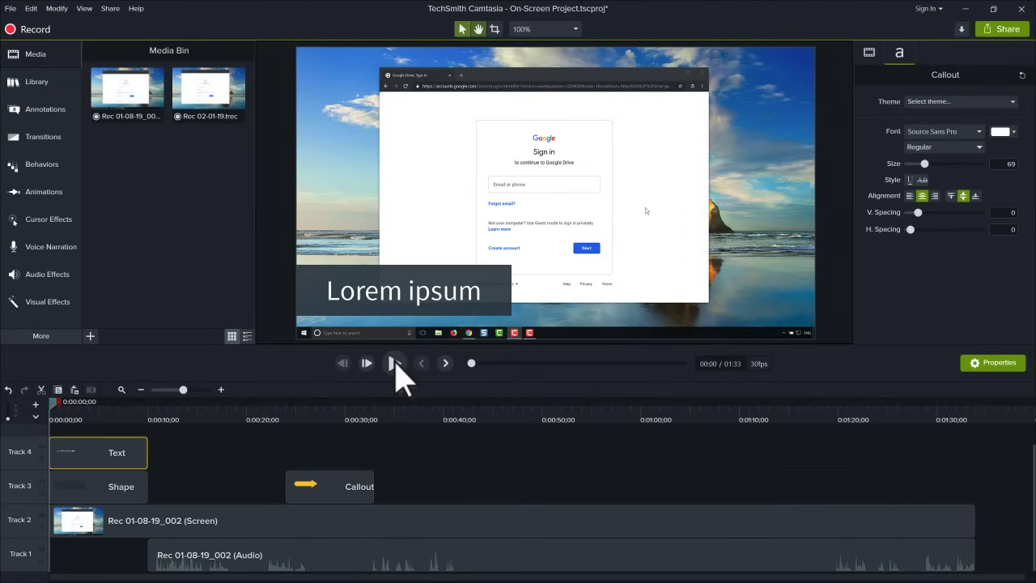
left_click(396, 364)
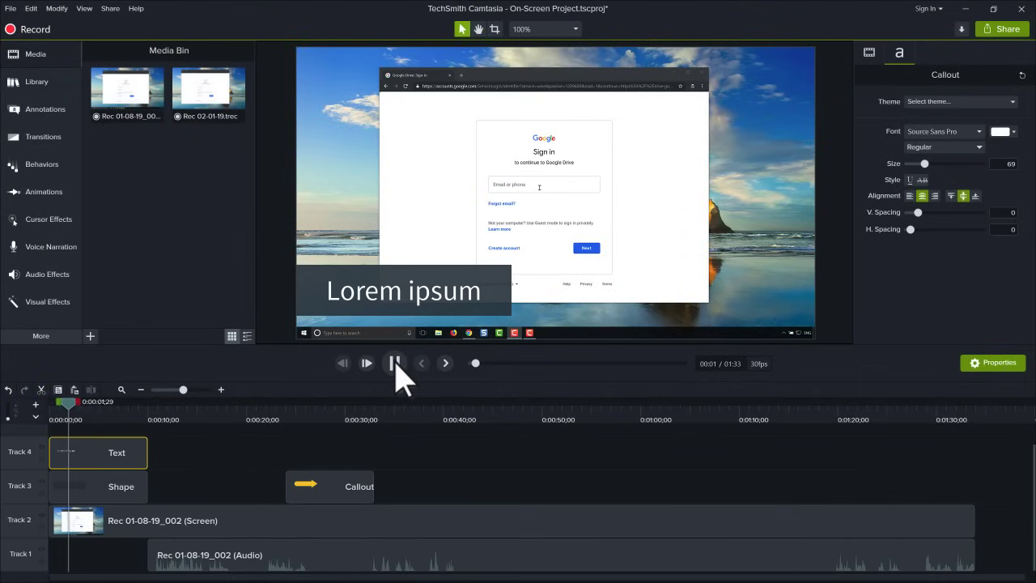
- Shift the Track 3 Callout clip slightly later so it starts at 00:26;22
left_click_drag(85, 403, 333, 403)
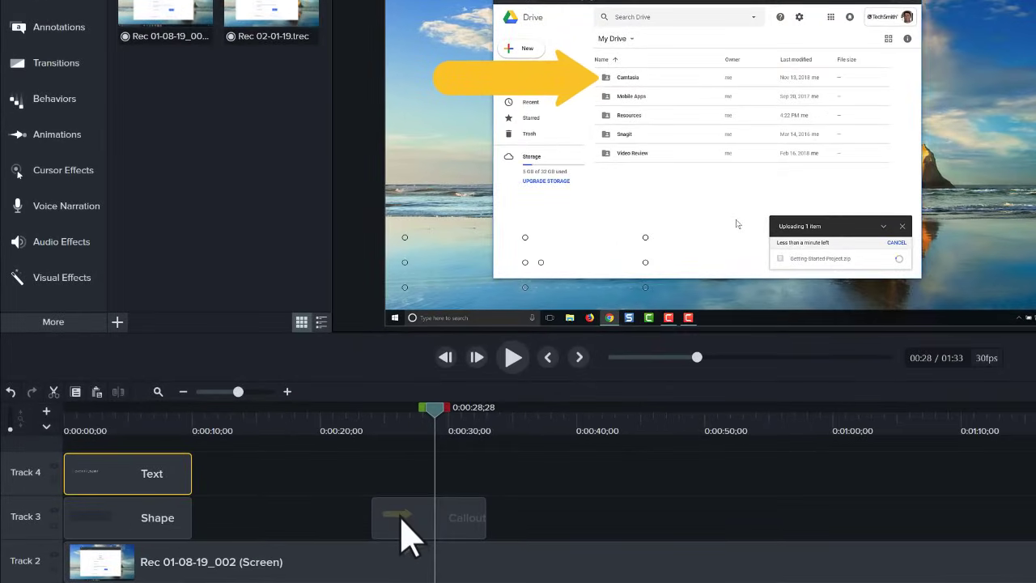
left_click(364, 491)
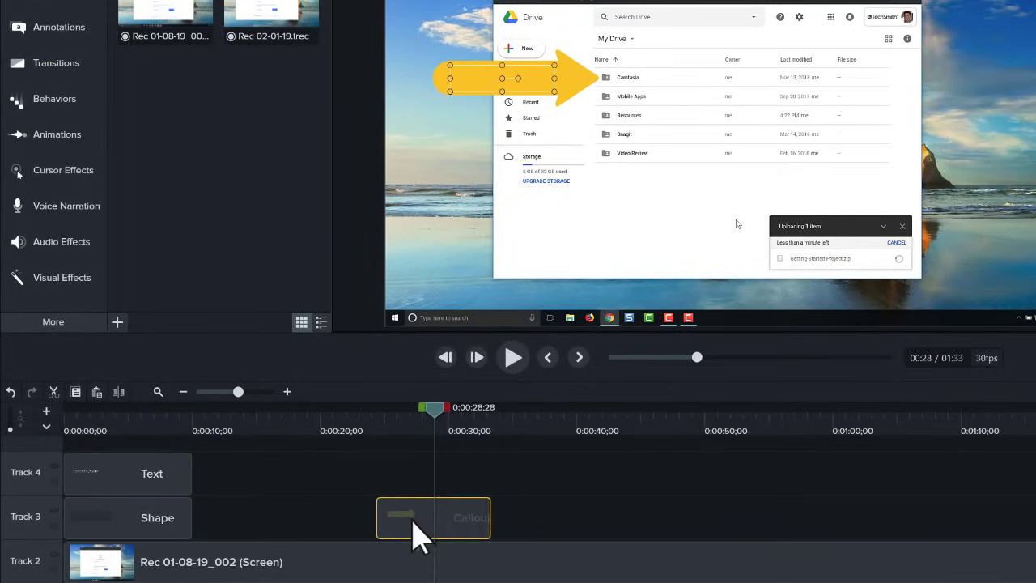
mouse_move(465, 520)
left_mouse_down()
mouse_move(496, 522)
mouse_move(393, 518)
mouse_move(405, 517)
left_mouse_up()
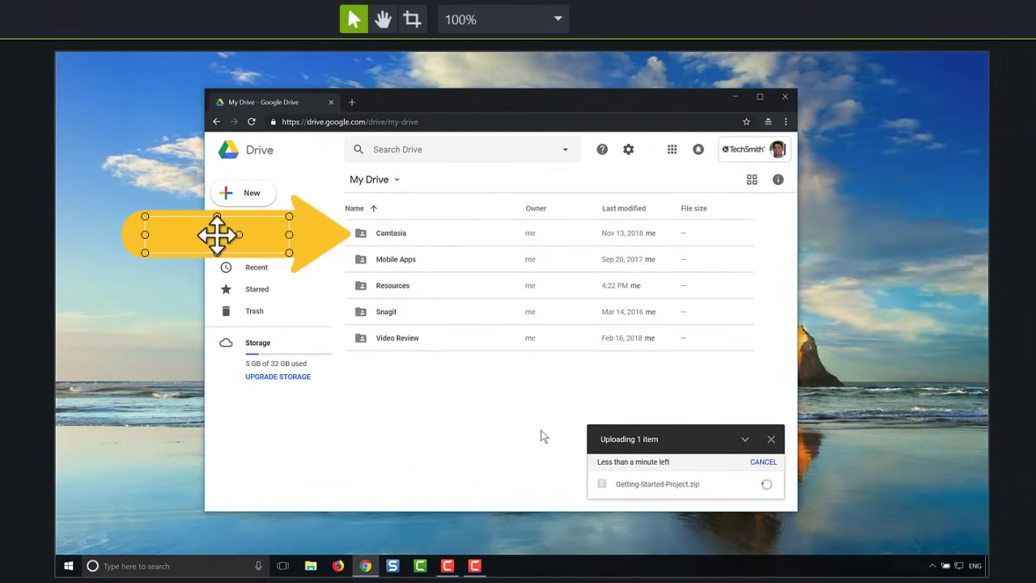
- Lower the arrow callout to the Resources row, shorten its tail, and tilt it toward the Camtasia folder
left_click_drag(217, 235, 214, 283)
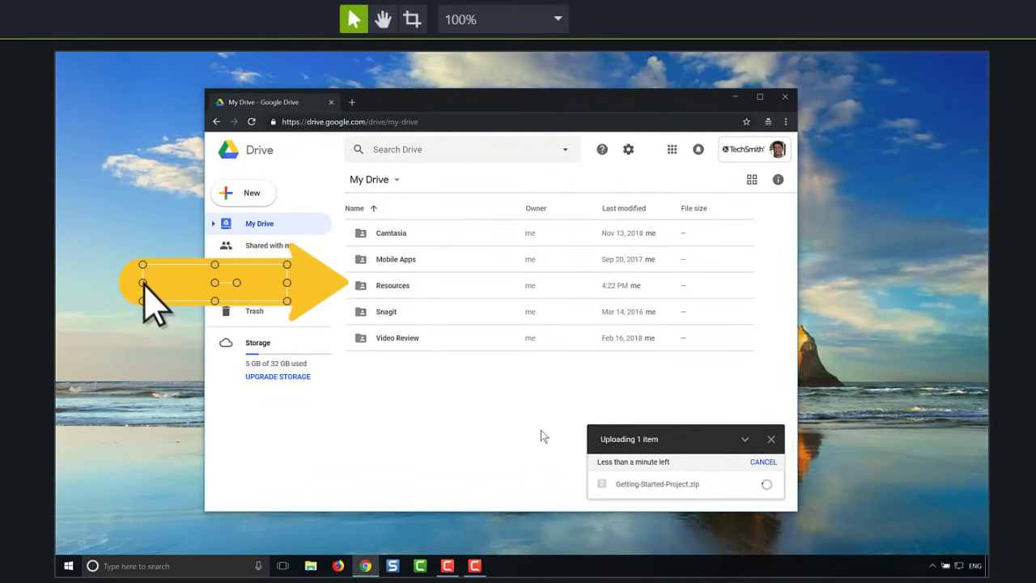
left_click_drag(146, 283, 194, 282)
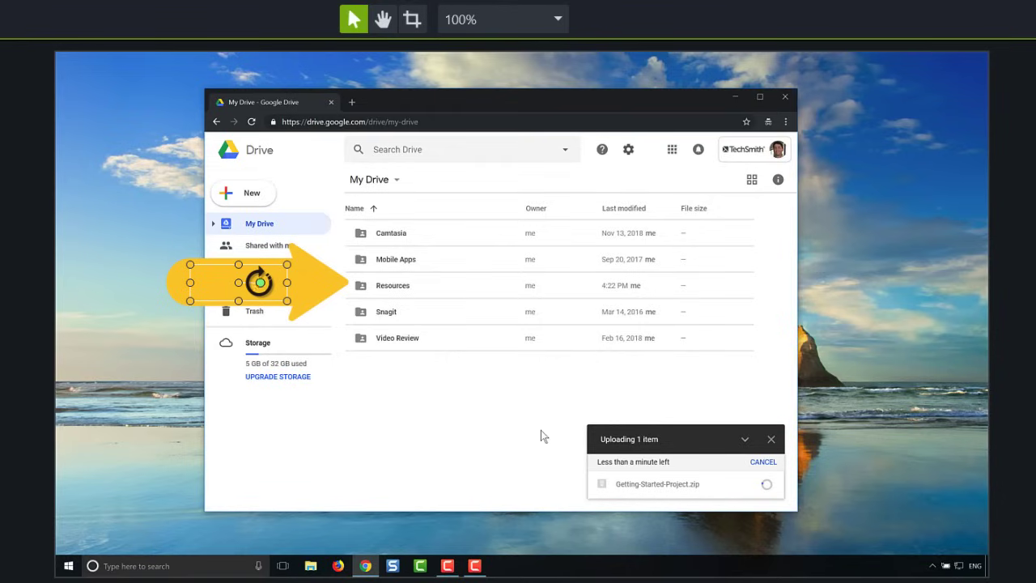
left_click_drag(260, 283, 259, 274)
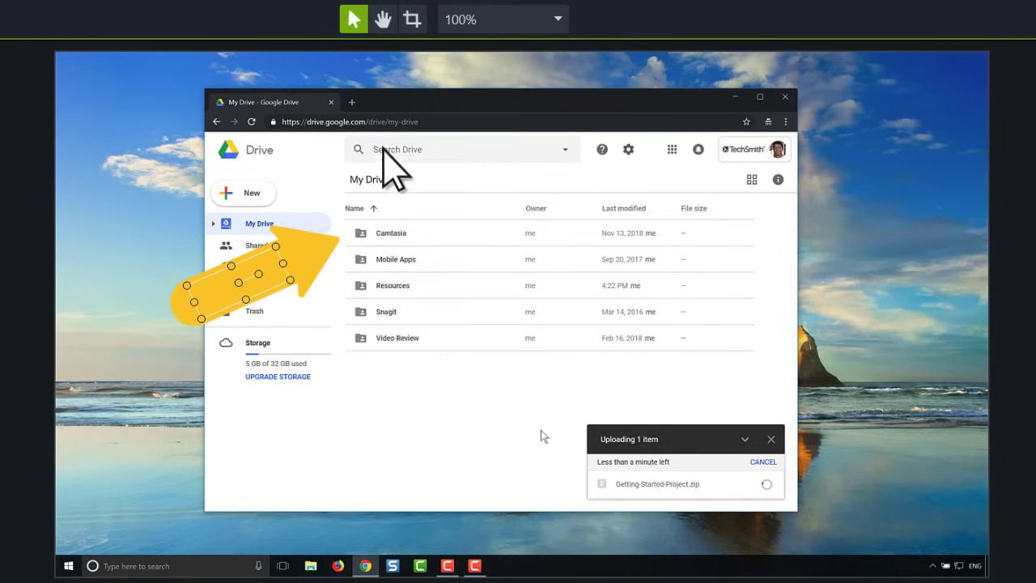
left_click(507, 24)
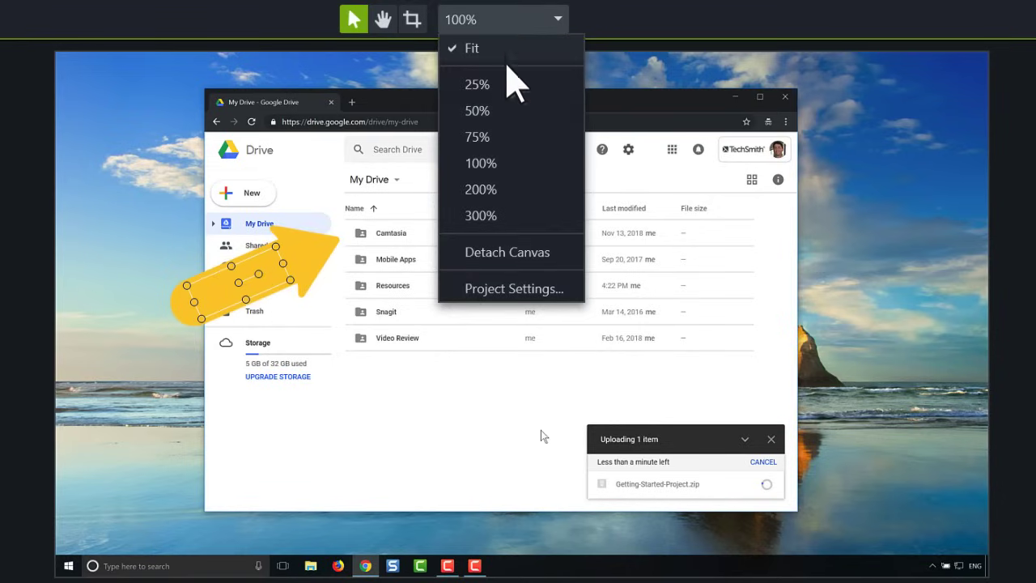
left_click(507, 194)
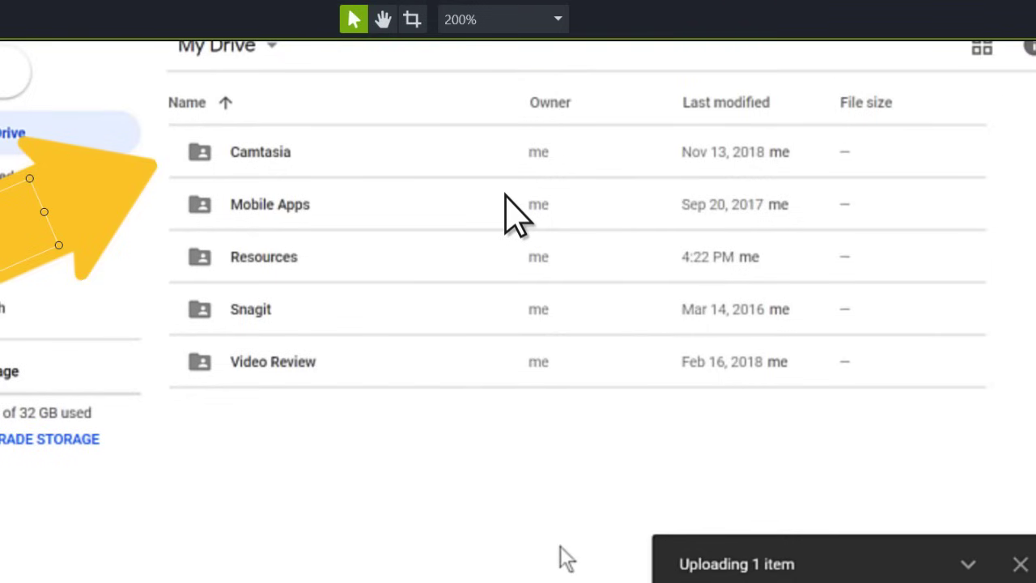
left_click(384, 29)
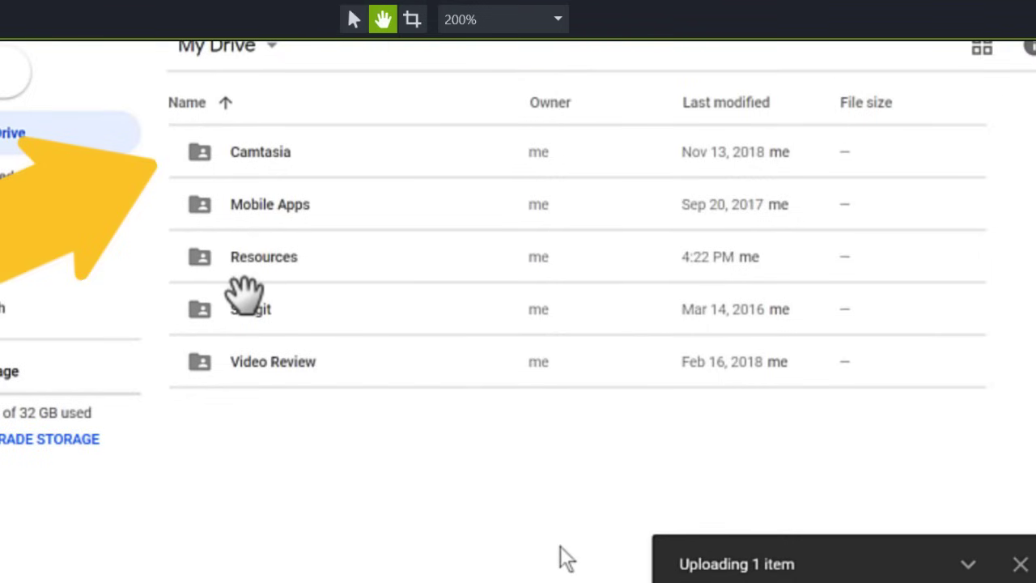
left_click_drag(245, 291, 541, 356)
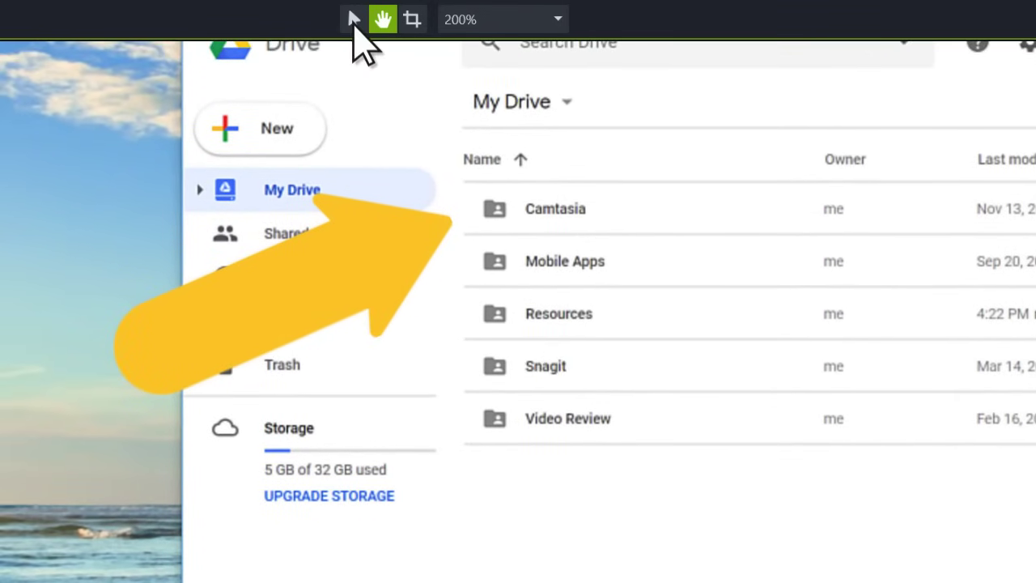
left_click(354, 22)
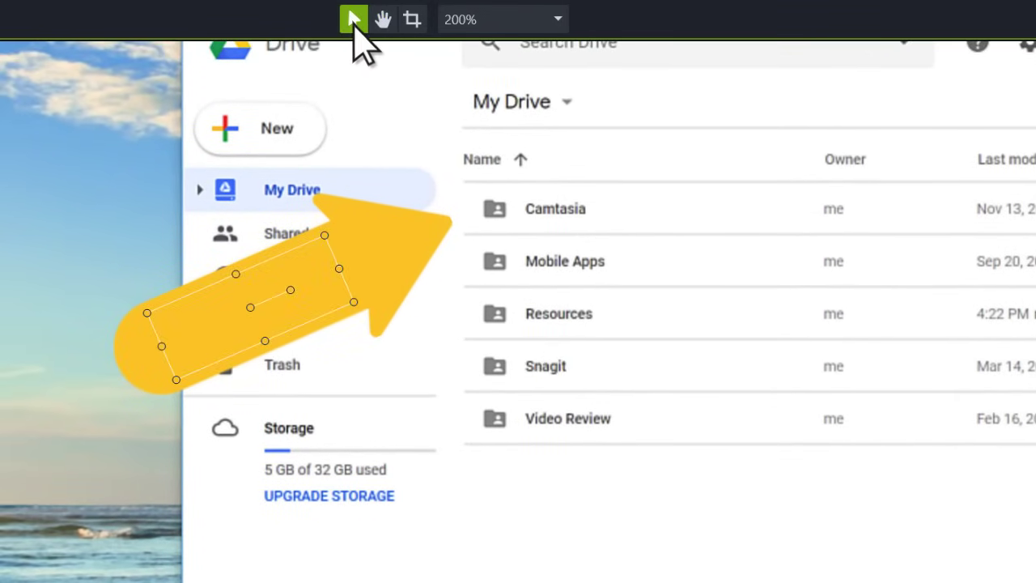
left_click(494, 24)
left_click(493, 50)
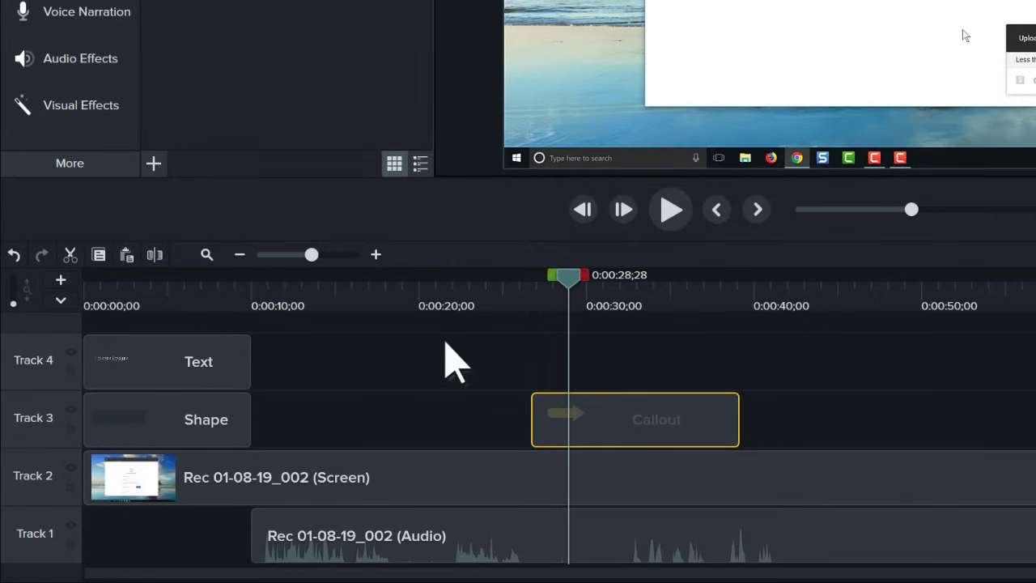
- Cut the roughly four-second range from 0:21;12 to about 0:25 from all tracks
left_click(443, 298)
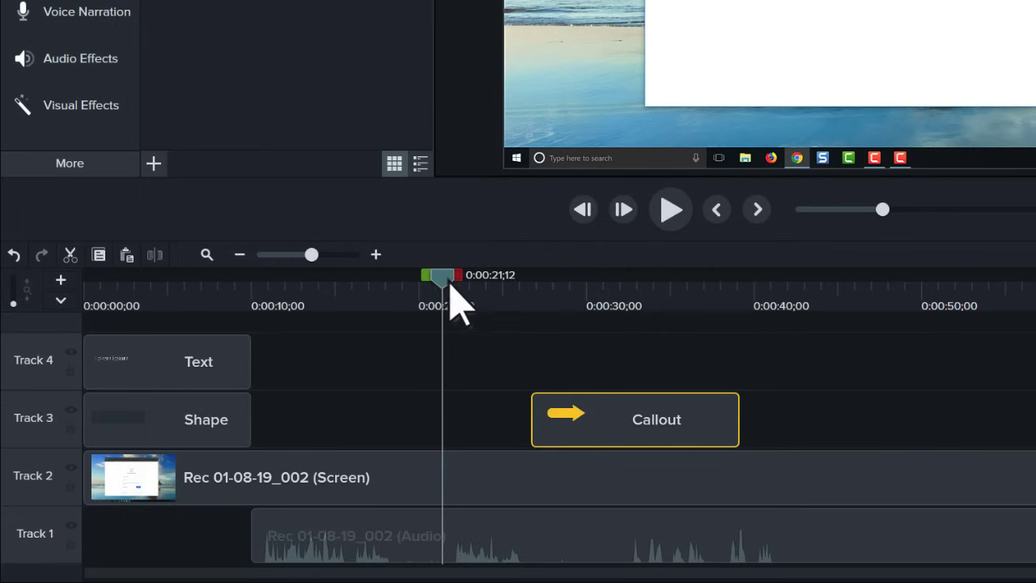
left_click_drag(462, 285, 531, 288)
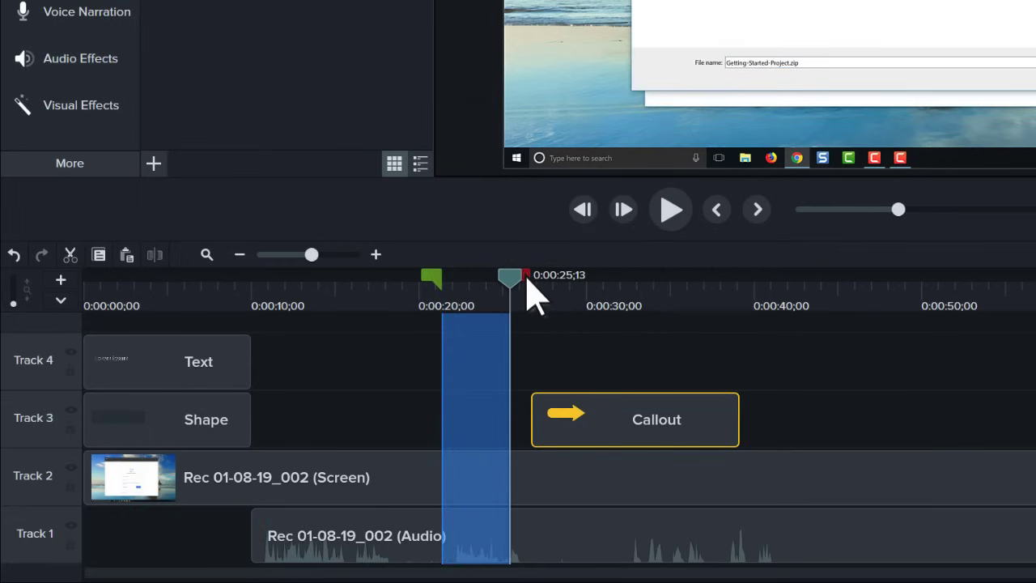
left_click(70, 255)
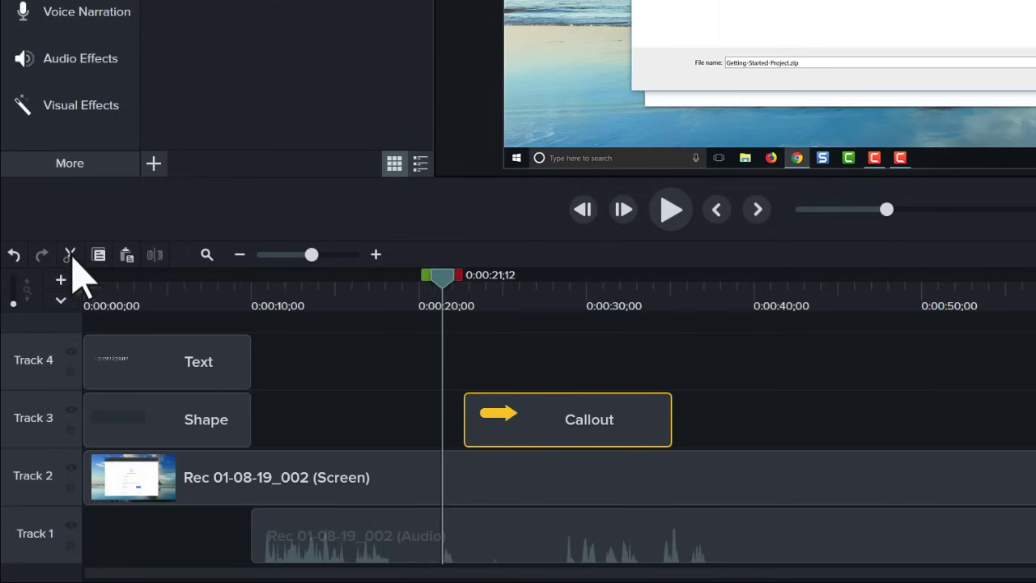
- Delete the 0:09;29–0:21;08 range and drop Rec 02-01-19.trec into the Track 2 gap
left_click(259, 306)
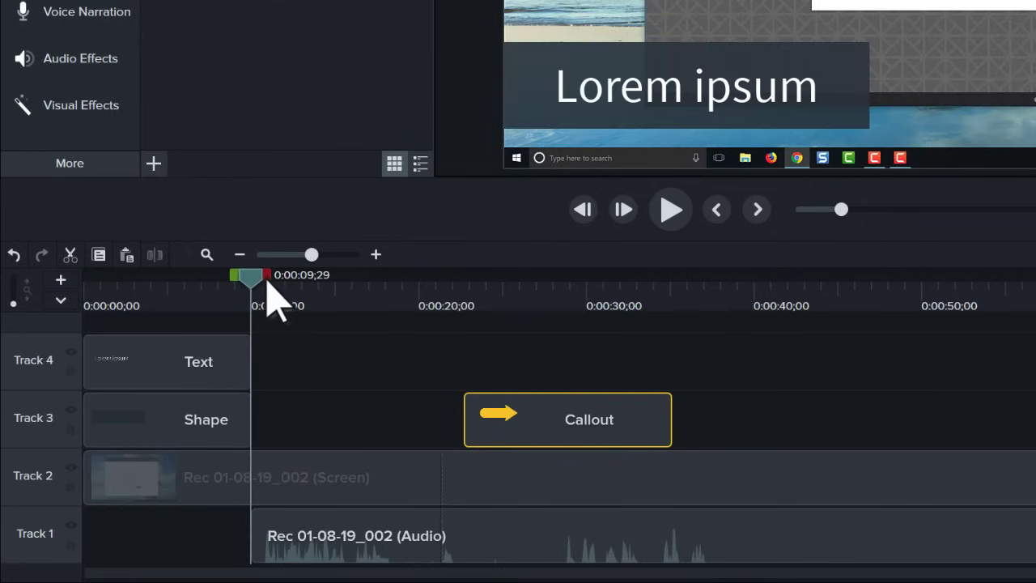
left_click_drag(278, 296, 468, 299)
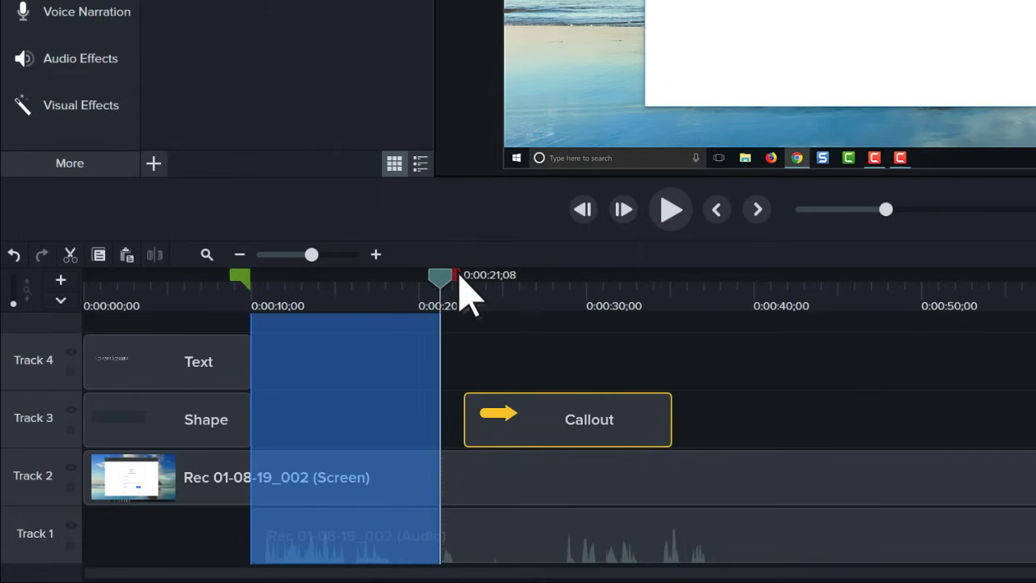
key("BackSpace")
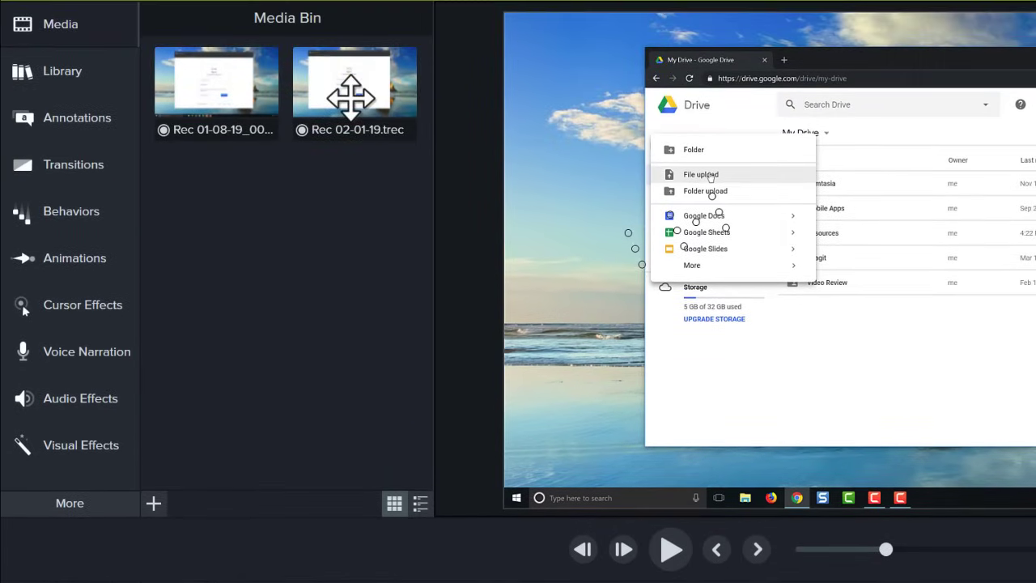
mouse_move(354, 46)
left_mouse_down()
mouse_move(302, 334)
mouse_move(320, 498)
left_mouse_up()
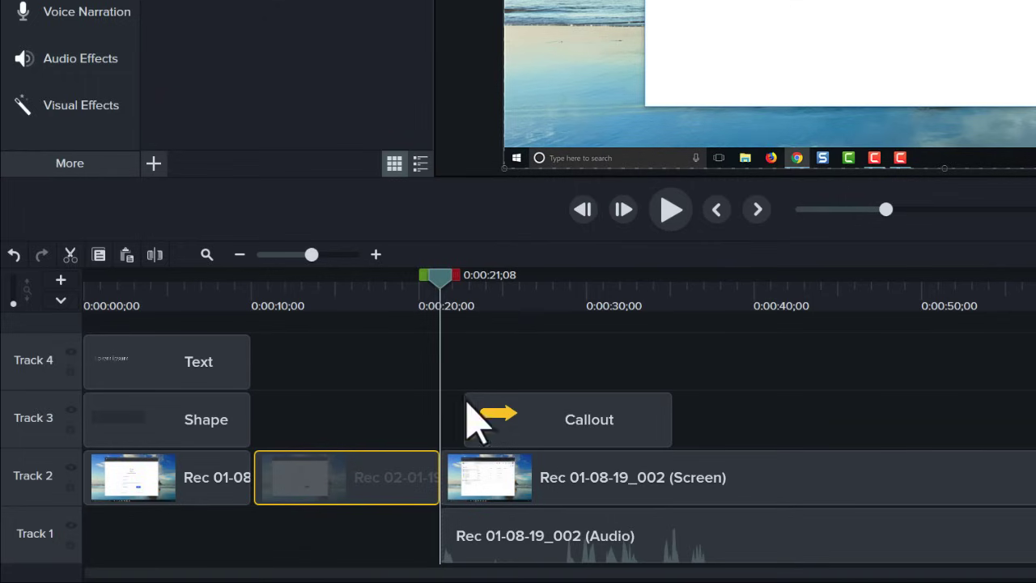
- Split the recording's screen and audio at 0:37;17 and move the later piece to about 0:43
left_click(714, 284)
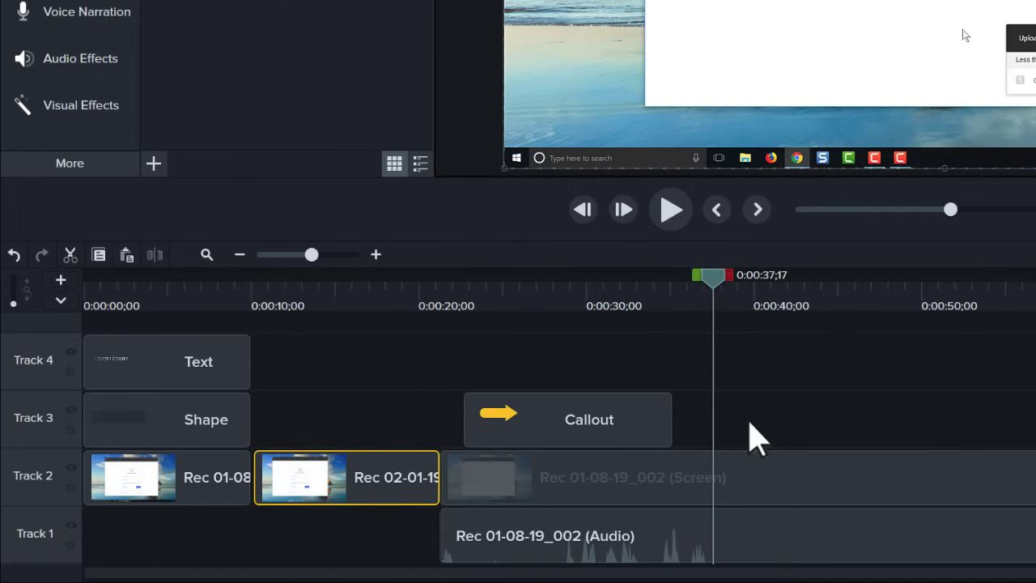
left_click_drag(746, 417, 837, 525)
key("s")
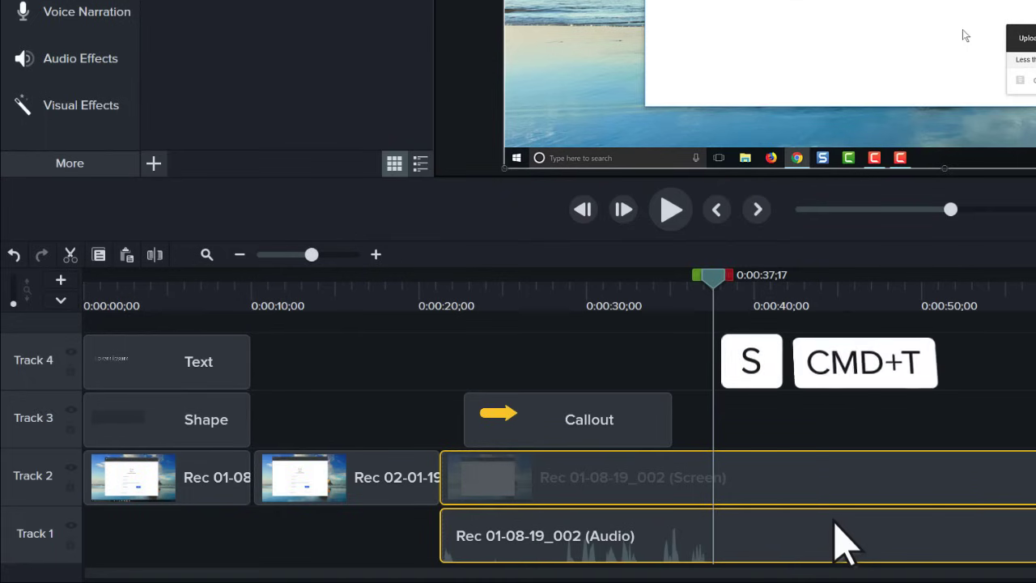
key("super+t")
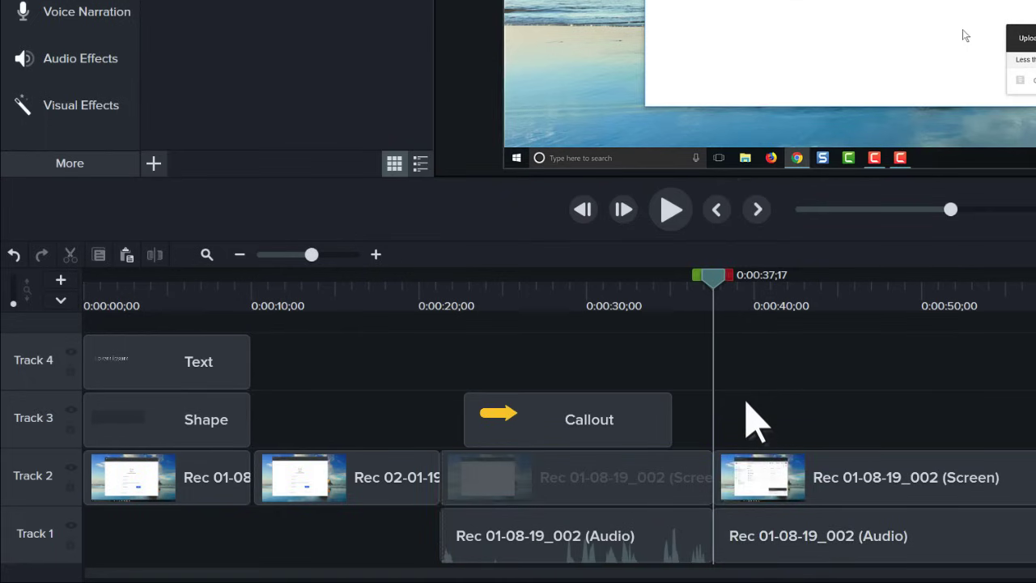
left_click(798, 490)
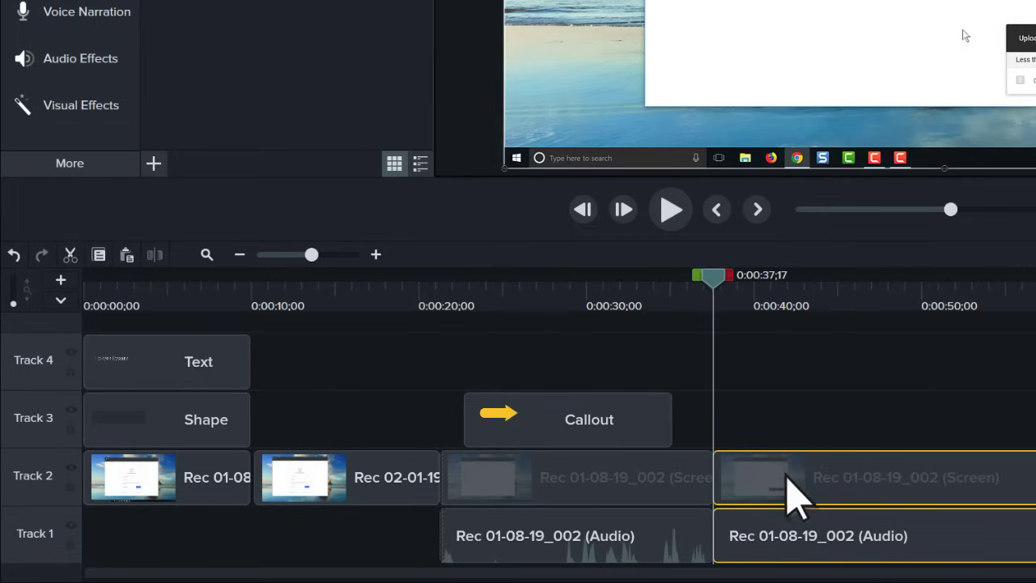
left_click_drag(790, 478, 874, 476)
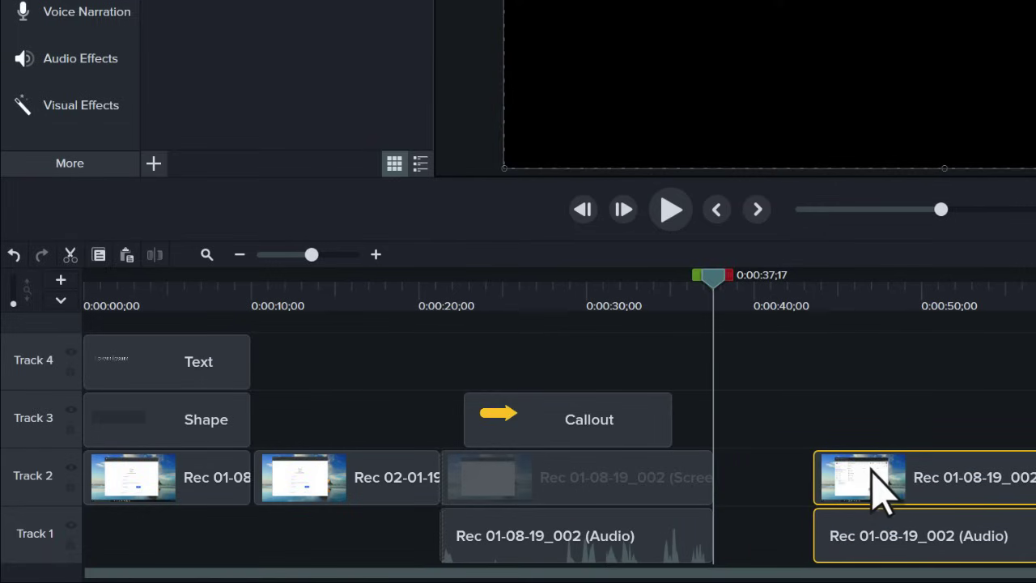
- Trim the earlier Rec 01-08-19_002 piece and its audio to end around 0:35
left_click_drag(747, 474, 706, 554)
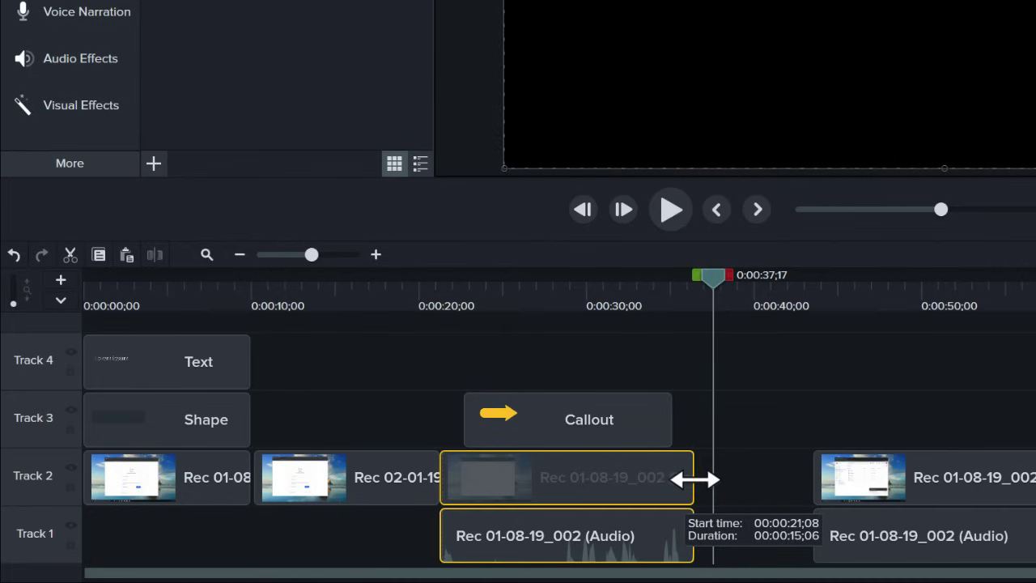
mouse_move(709, 480)
left_mouse_down()
mouse_move(640, 480)
mouse_move(671, 480)
left_mouse_up()
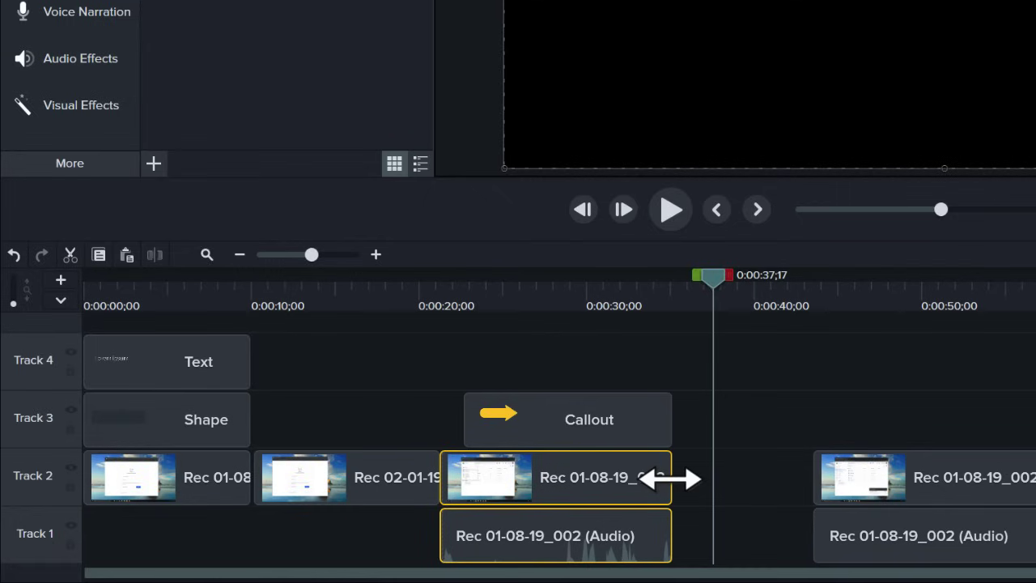
- Copy the arrow Callout clip and paste it on Track 3 at 0:48;22, undoing and redoing the paste
left_click(627, 421)
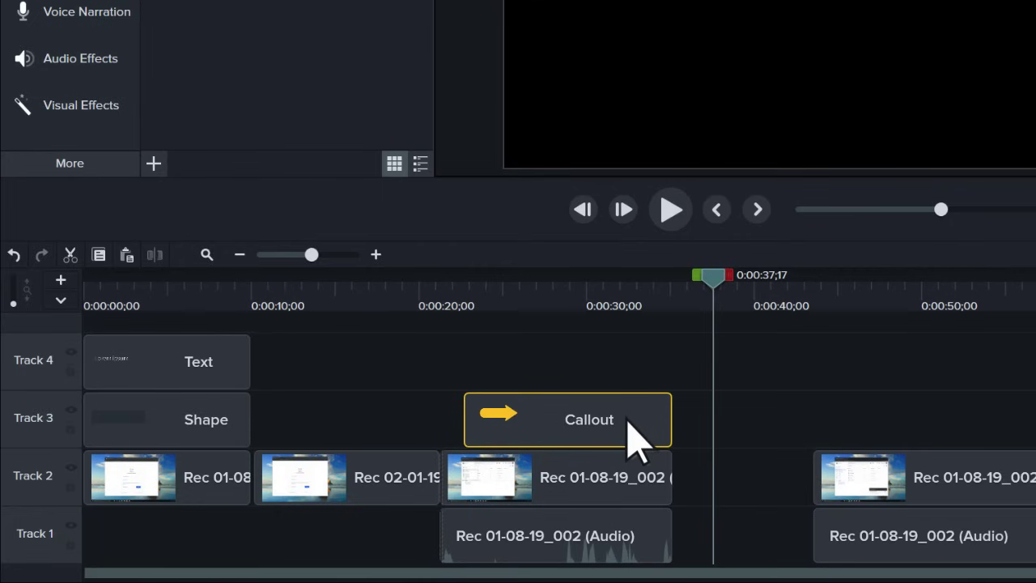
key("ctrl+c")
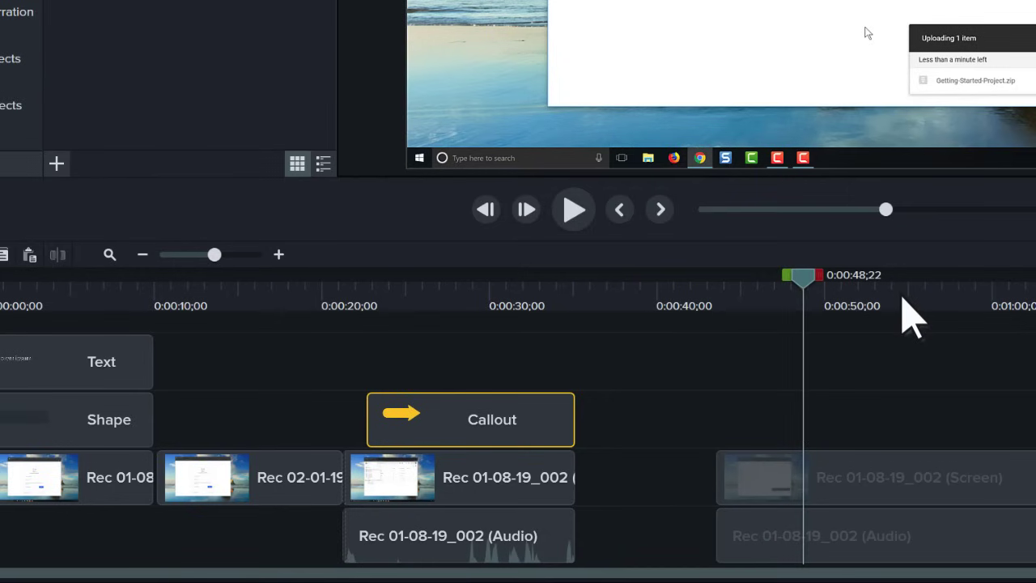
key("ctrl+v")
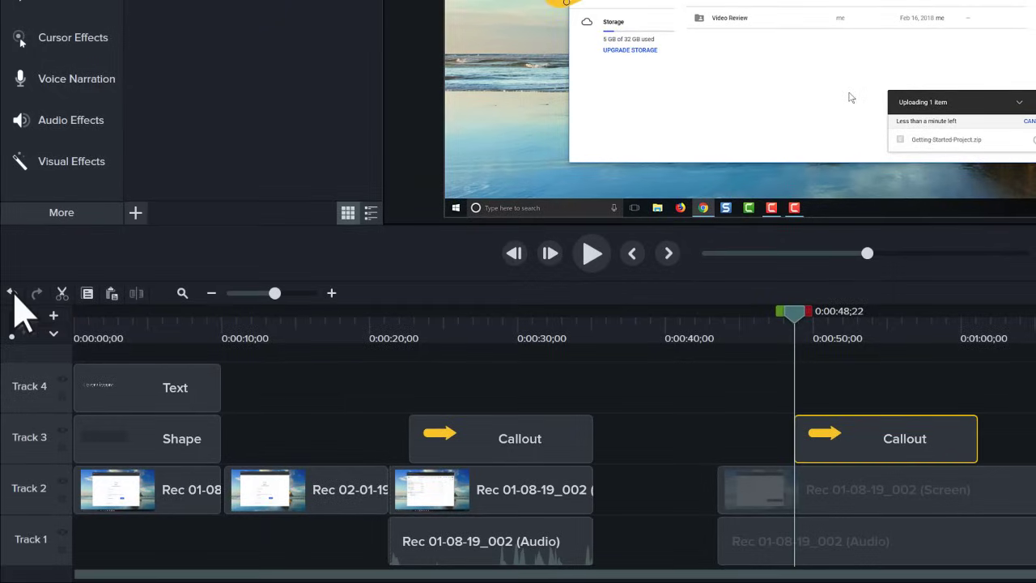
left_click(13, 294)
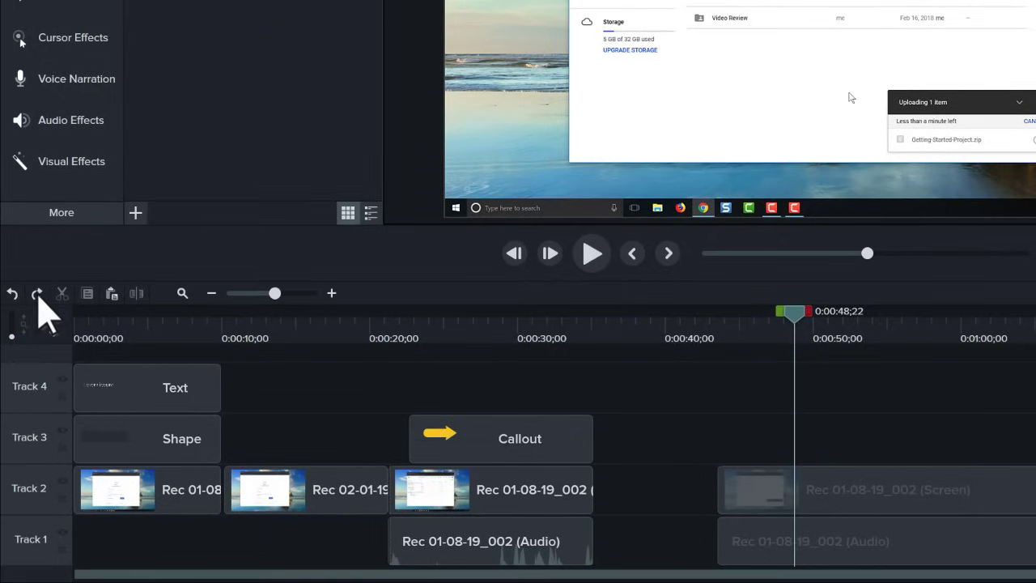
left_click(37, 294)
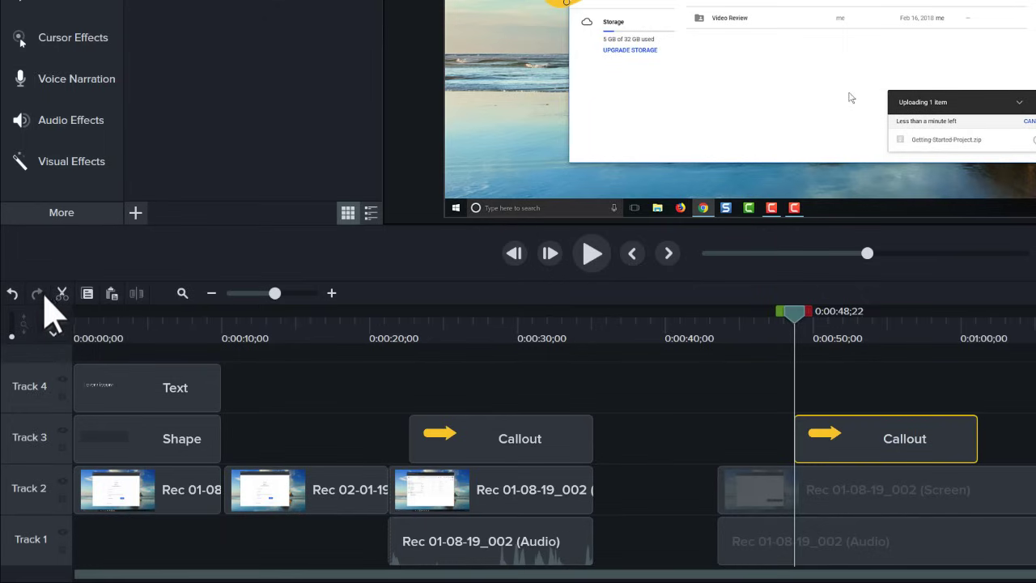
mouse_move(276, 294)
left_click_drag(275, 293, 291, 295)
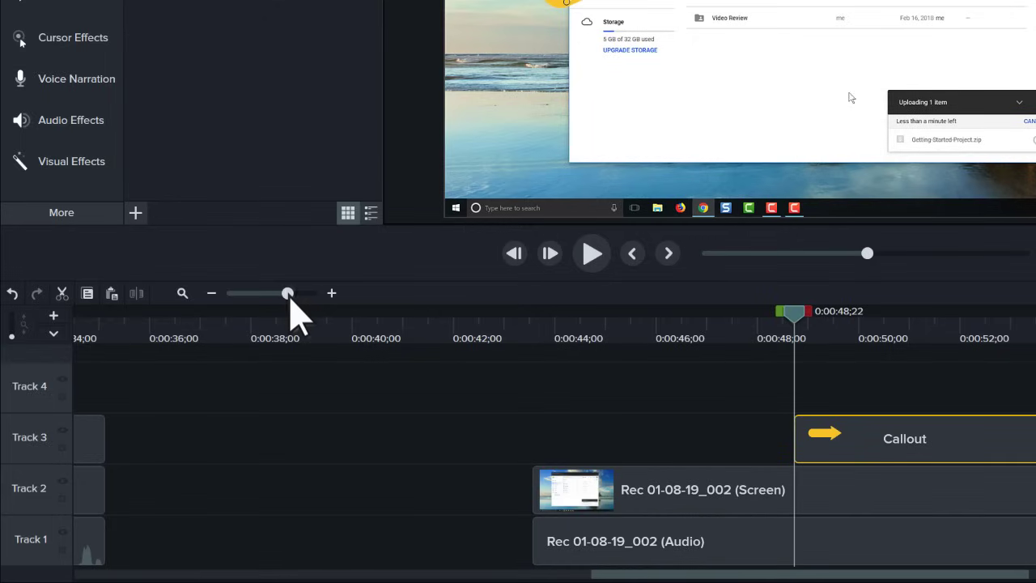
left_click(183, 296)
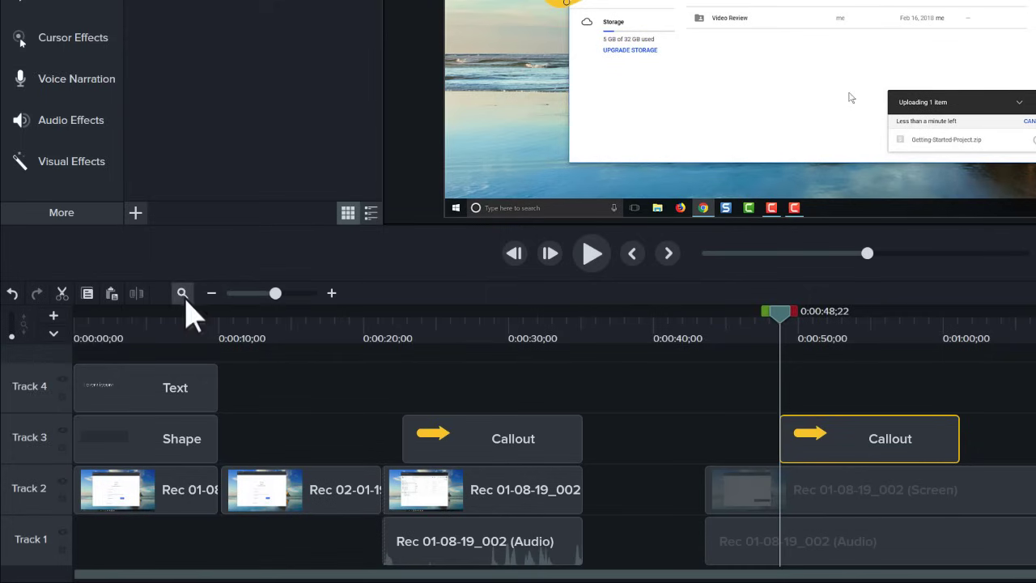